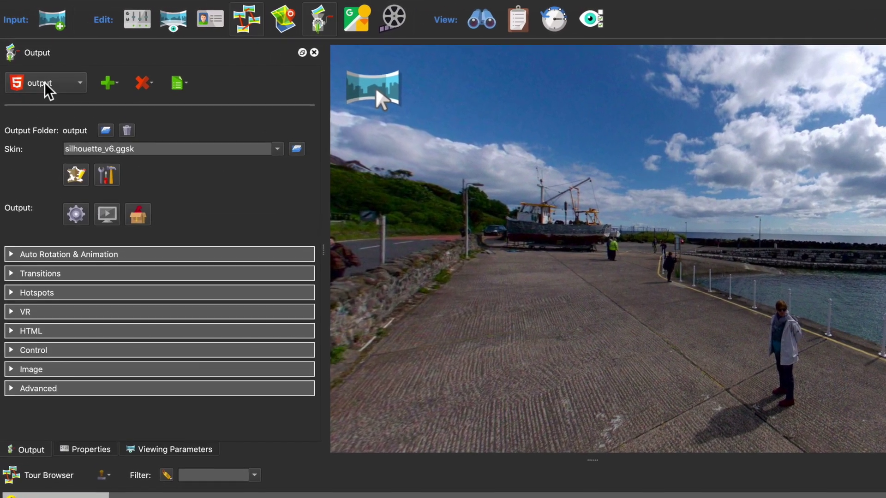
# Generate a Garden Gnome Package of the tour, named WordPress, in the wordpress folder.
pyautogui.click(52, 81)
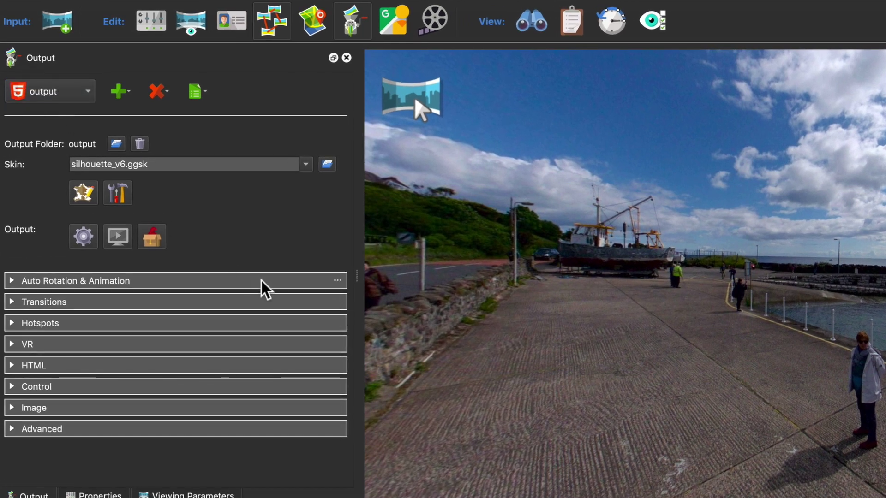
pyautogui.click(161, 239)
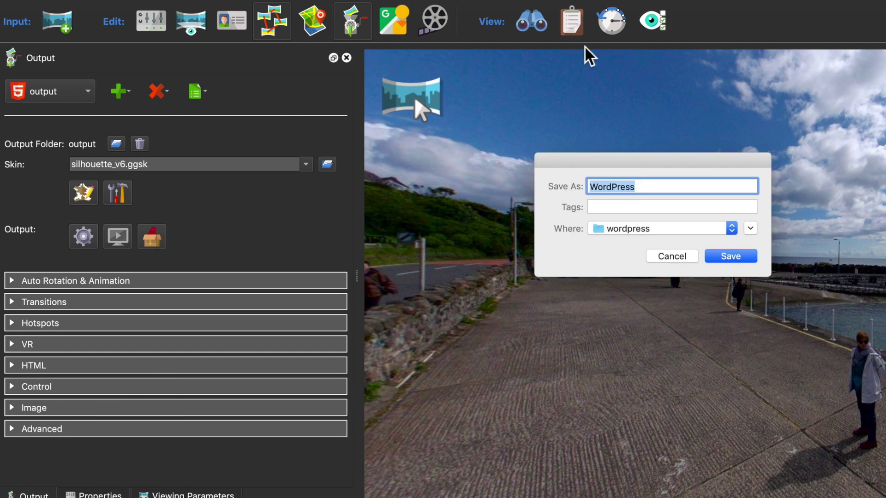
# Save the package as WordPress and preview WordPress.ggpkg with Quick Look.
pyautogui.click(738, 257)
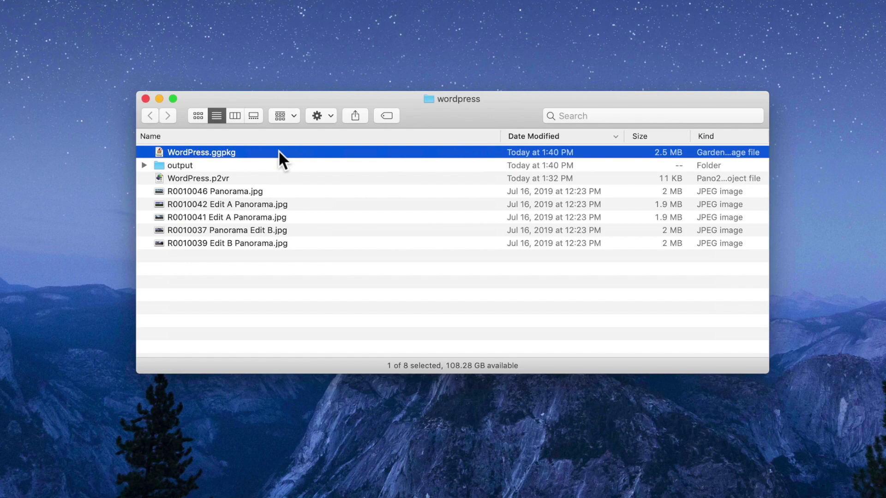
pyautogui.press('space')
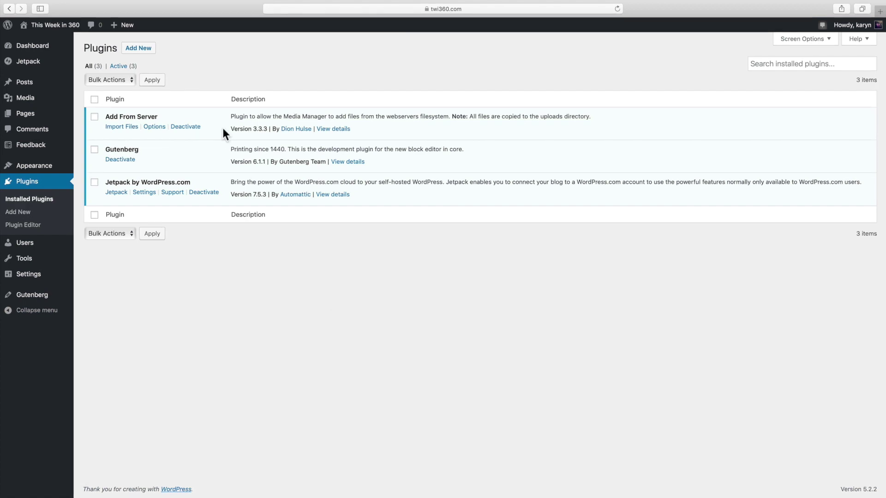
# Search the plugin directory for 'garden gnome' and install the Garden Gnome Package plugin.
pyautogui.click(146, 51)
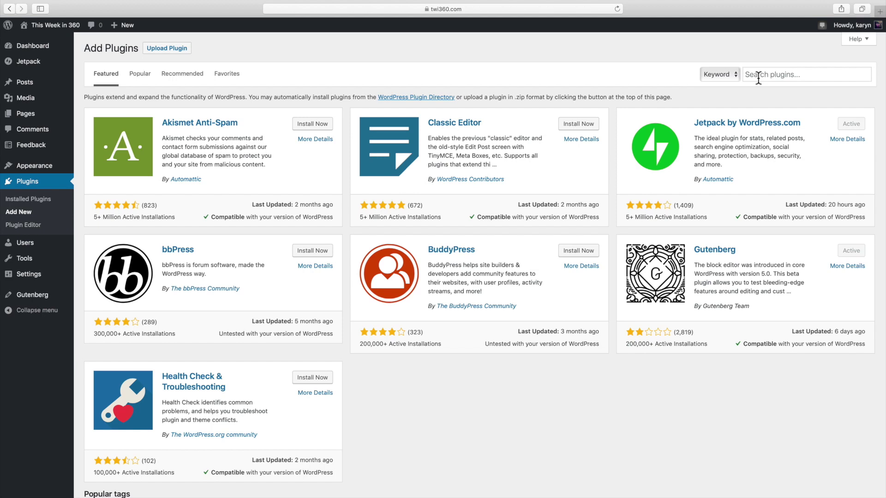
pyautogui.click(759, 74)
pyautogui.write('garden gnome')
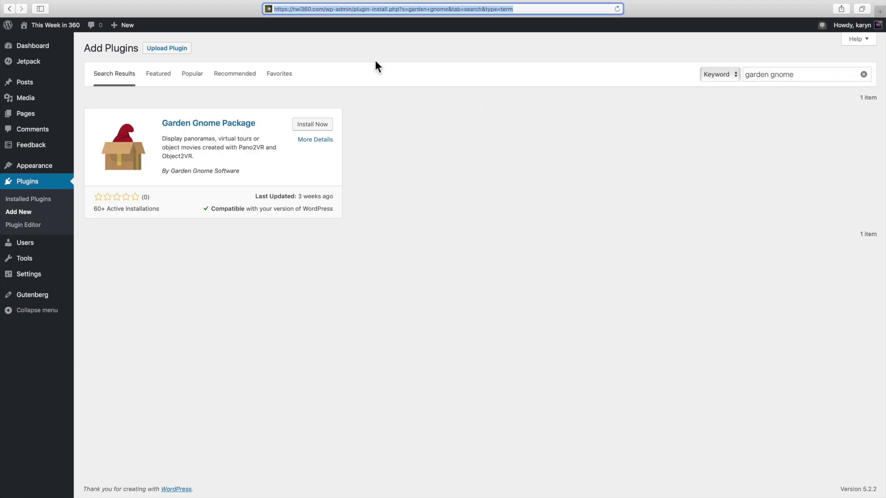
pyautogui.click(314, 128)
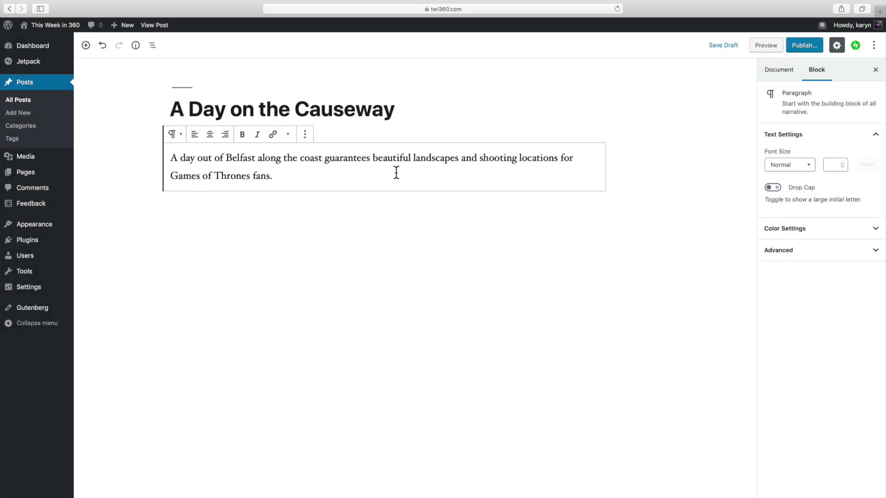
# Insert a GGPKG block from the Widgets category below the intro paragraph.
pyautogui.press('Return')
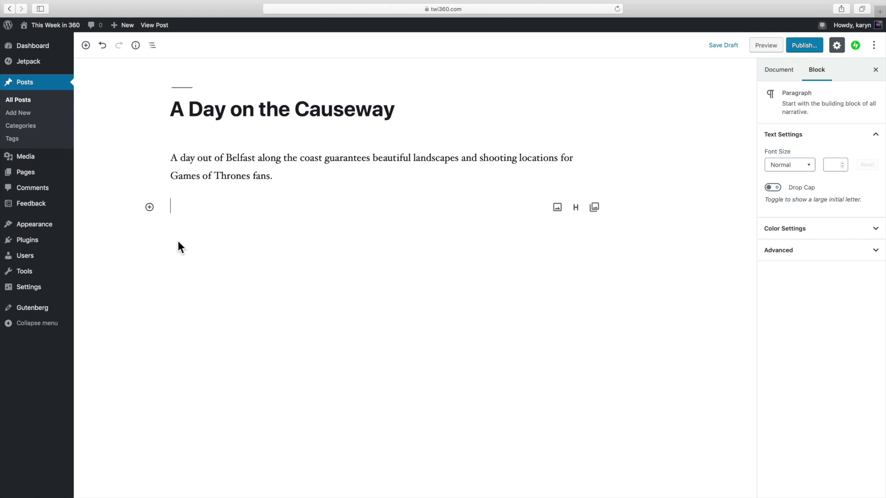
pyautogui.click(149, 207)
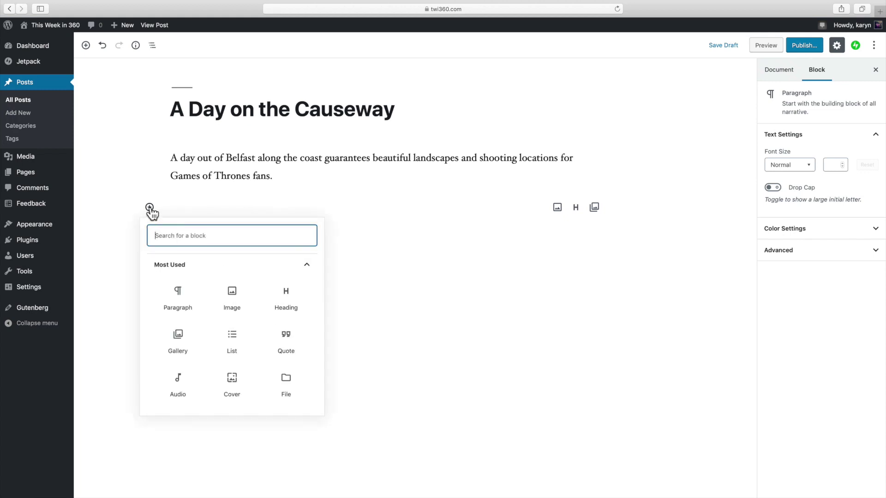
pyautogui.scroll(-5, 273, 280)
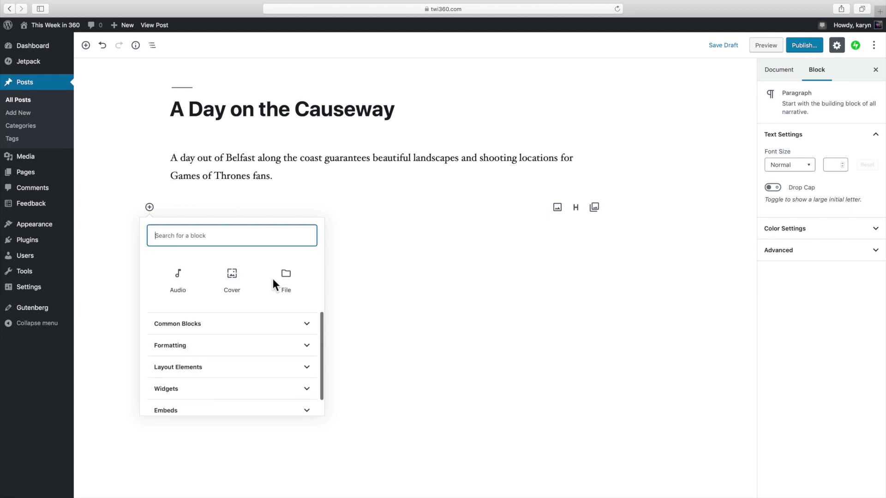
pyautogui.click(283, 365)
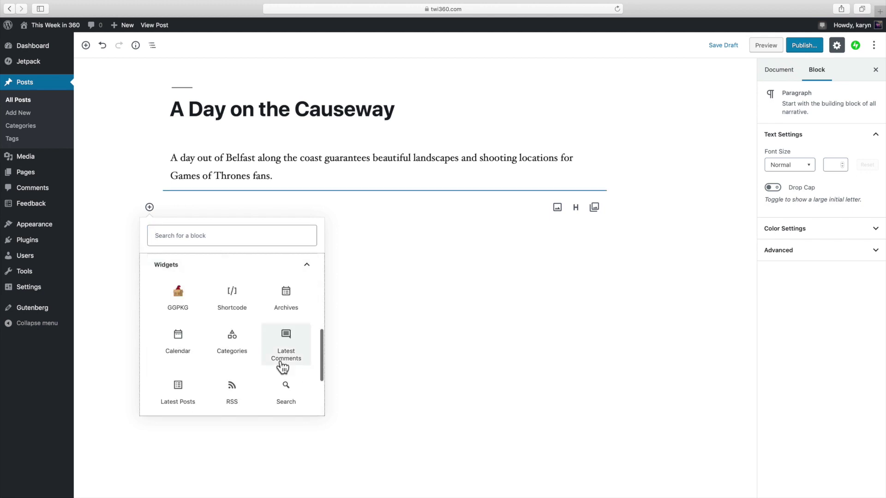
pyautogui.click(193, 313)
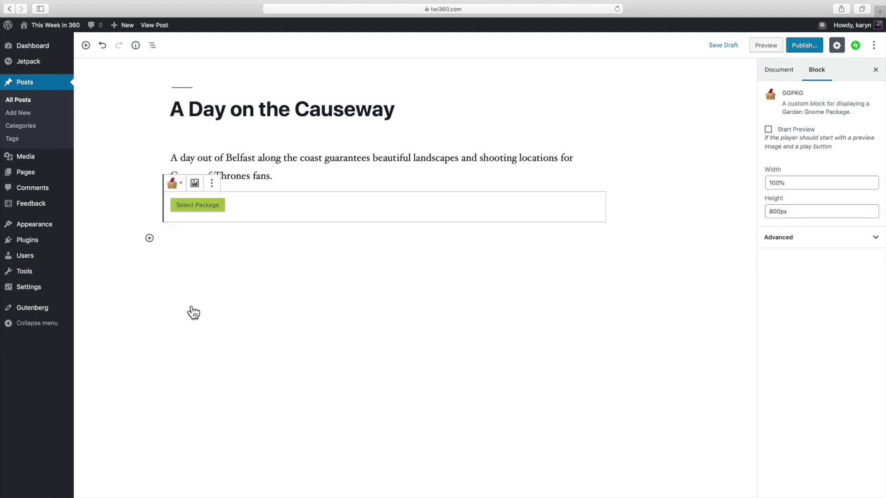
# Upload WordPress.ggpkg via Select Package and load it into the GGPKG block.
pyautogui.click(215, 208)
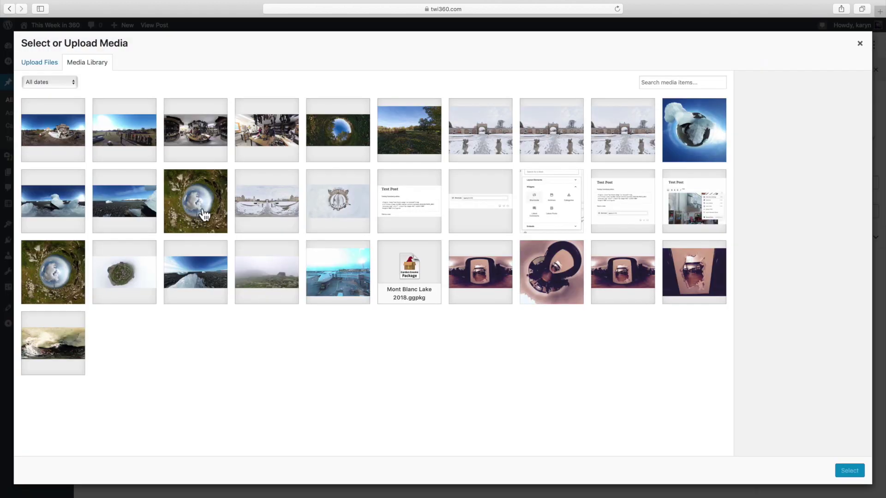
pyautogui.click(39, 64)
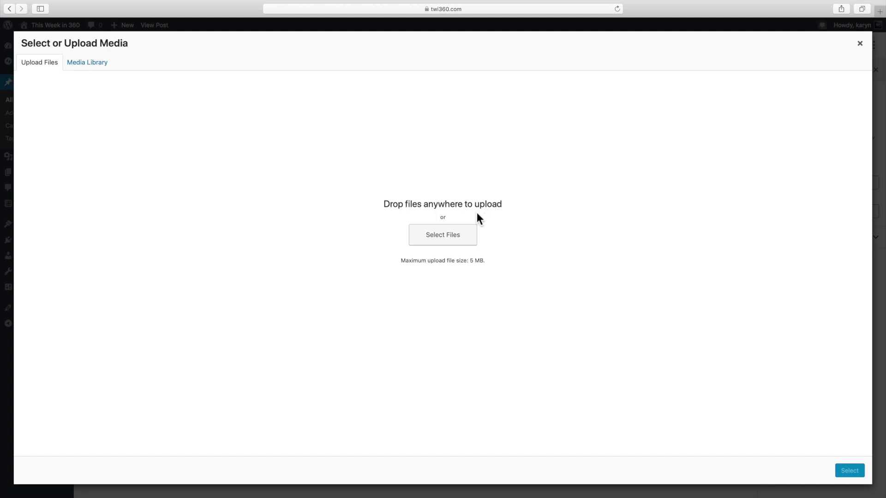
pyautogui.click(460, 241)
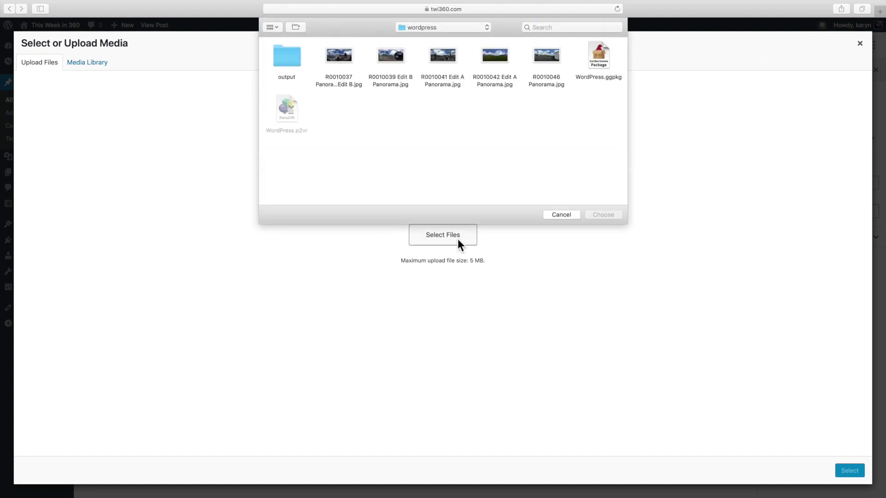
pyautogui.click(598, 59)
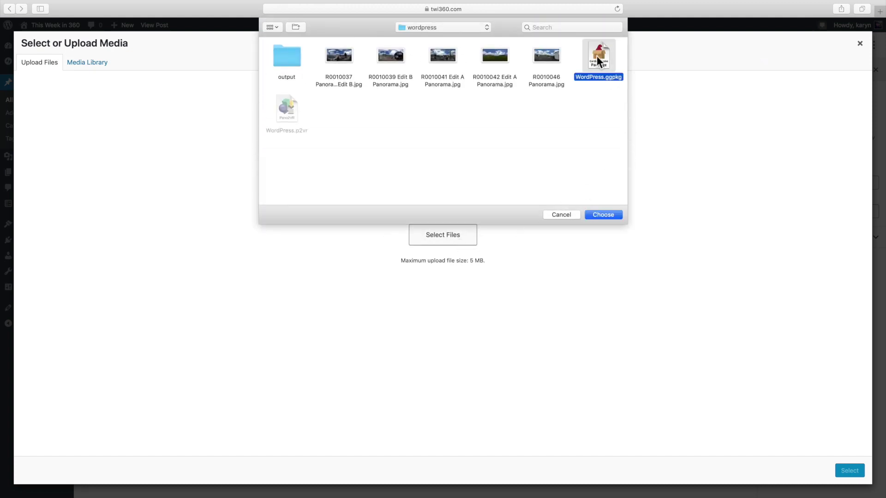
pyautogui.click(604, 212)
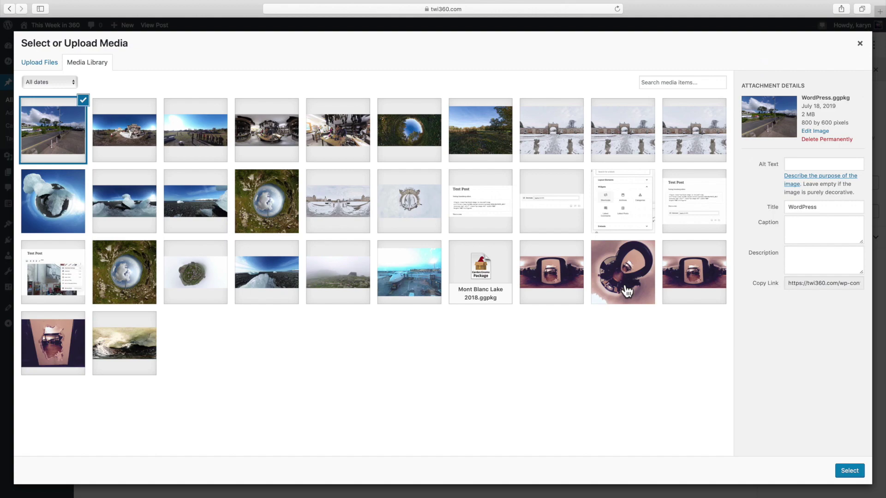
pyautogui.click(851, 472)
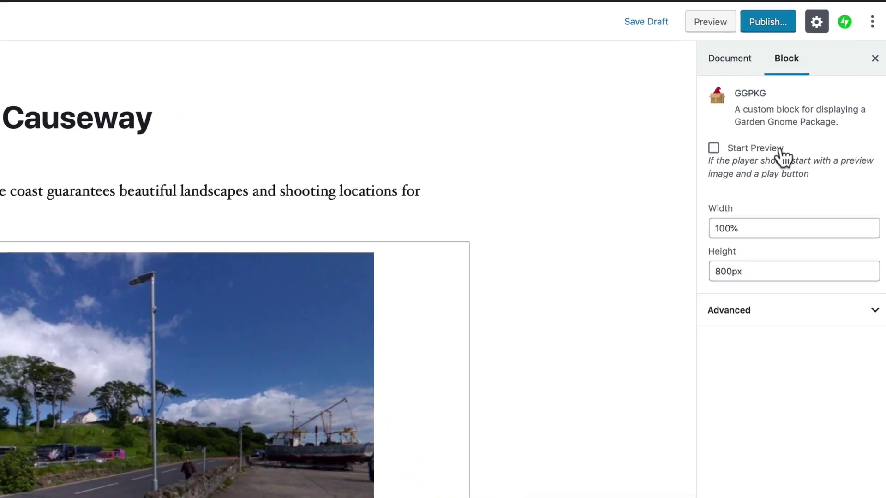
# Set the GGPKG block height to 400px, keeping width 100% and start preview off.
pyautogui.click(736, 155)
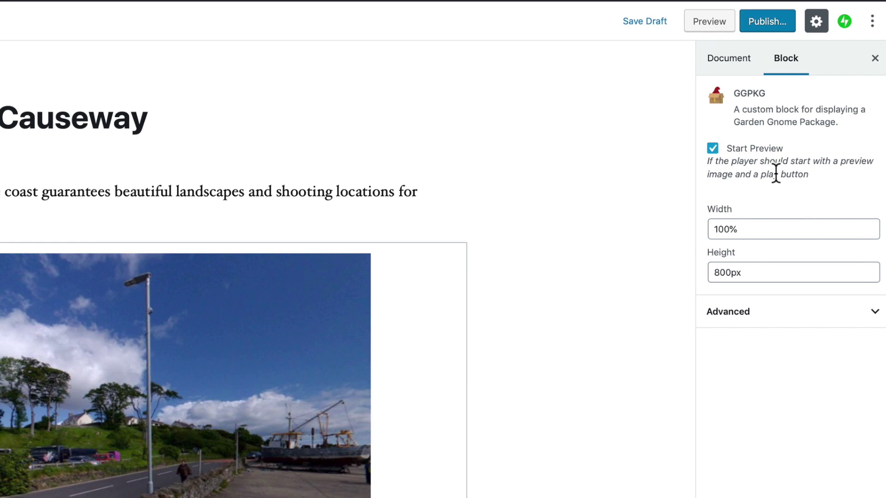
pyautogui.click(756, 152)
pyautogui.click(827, 231)
pyautogui.click(833, 275)
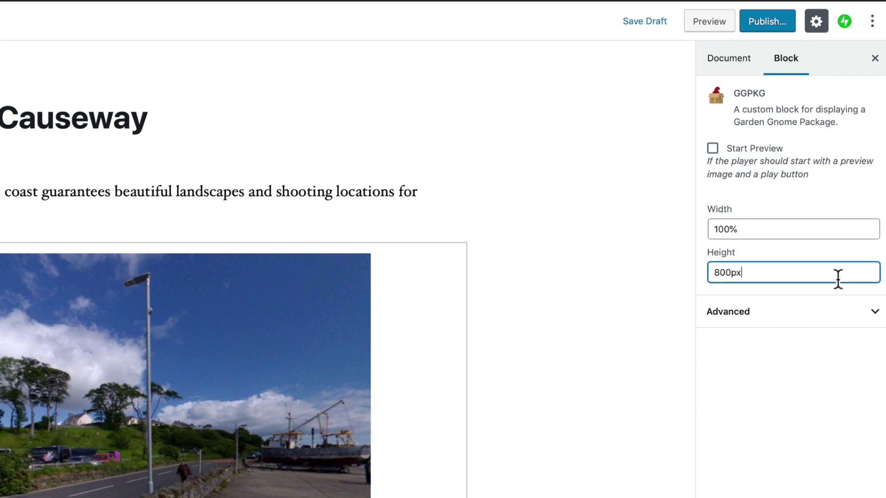
pyautogui.moveTo(747, 228); pyautogui.dragTo(672, 228)
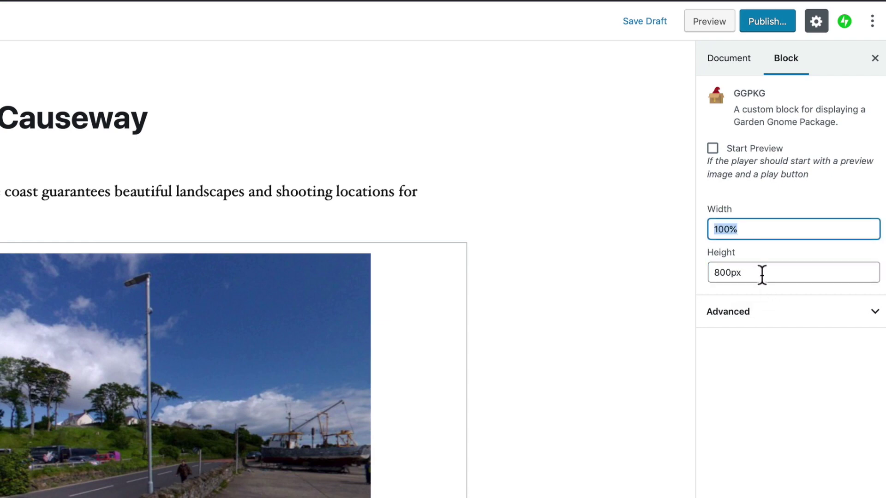
pyautogui.moveTo(719, 274); pyautogui.dragTo(696, 284)
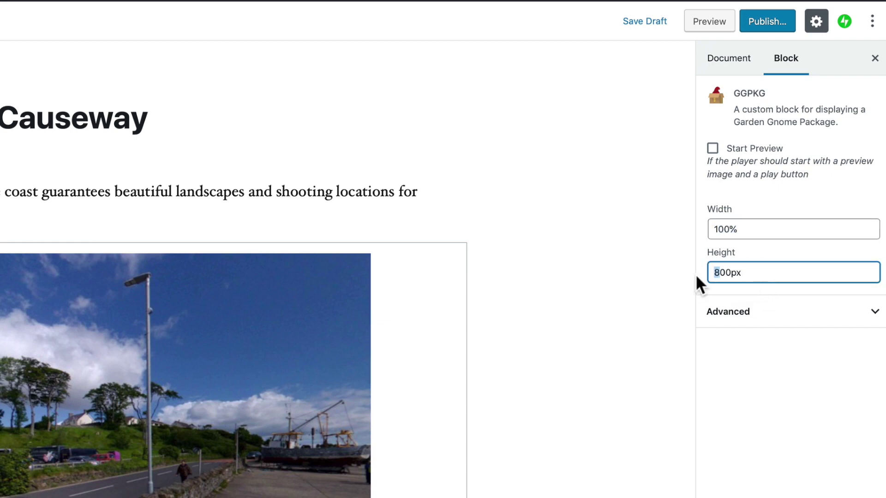
pyautogui.write('4')
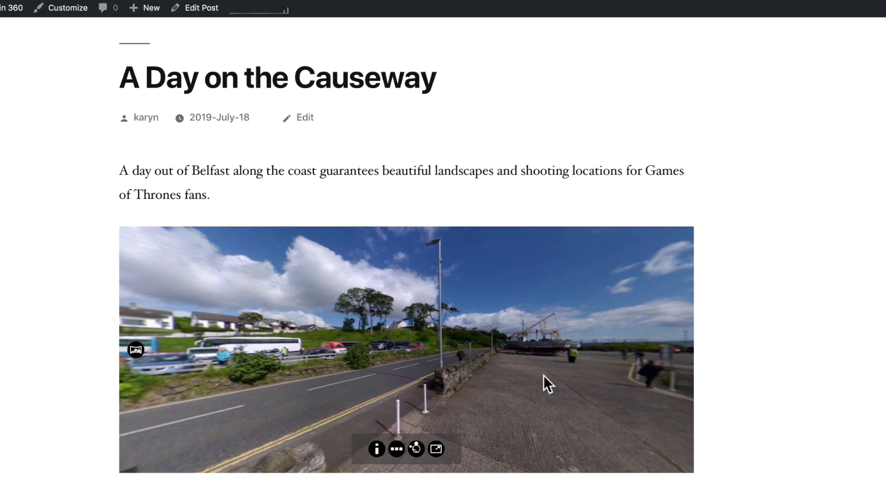
# Pan the live post's 360° tour toward the rowing club, road and hills.
pyautogui.moveTo(543, 378); pyautogui.dragTo(361, 368)
pyautogui.moveTo(564, 351); pyautogui.dragTo(312, 348)
pyautogui.moveTo(659, 351); pyautogui.dragTo(445, 350)
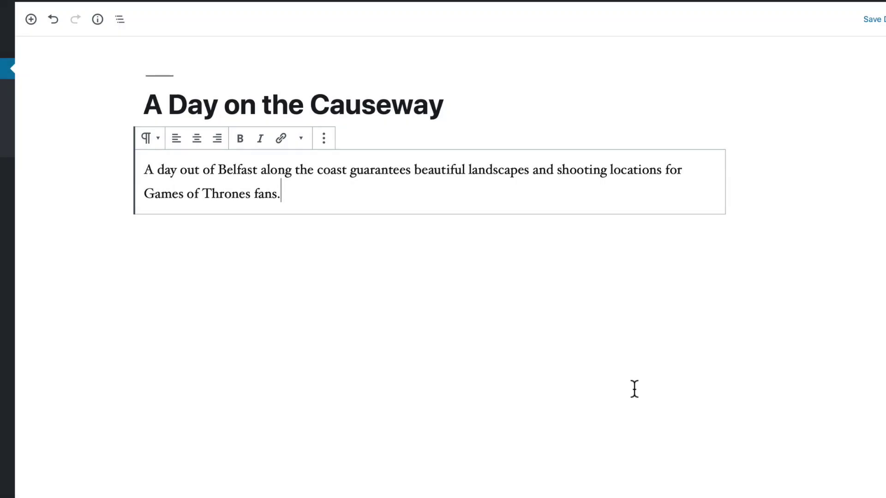
# Insert a Classic block from Formatting below the intro paragraph and place the cursor inside.
pyautogui.press('Return')
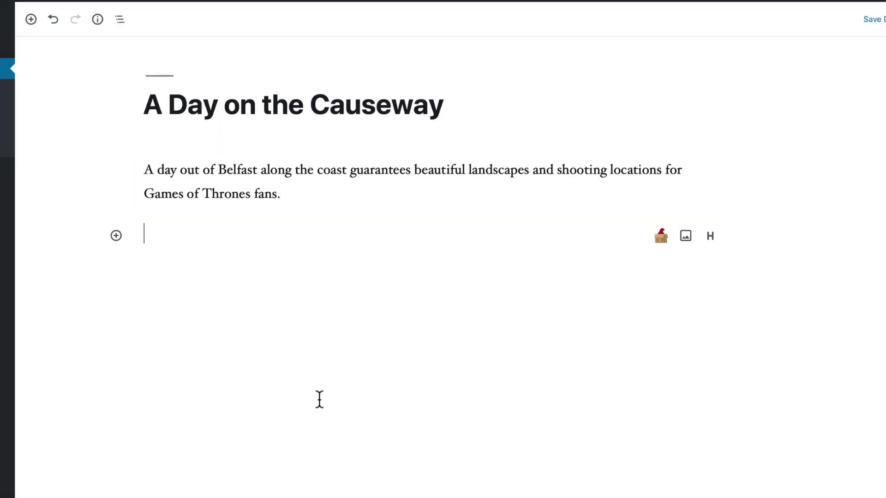
pyautogui.click(116, 237)
pyautogui.scroll(-5, 215, 386)
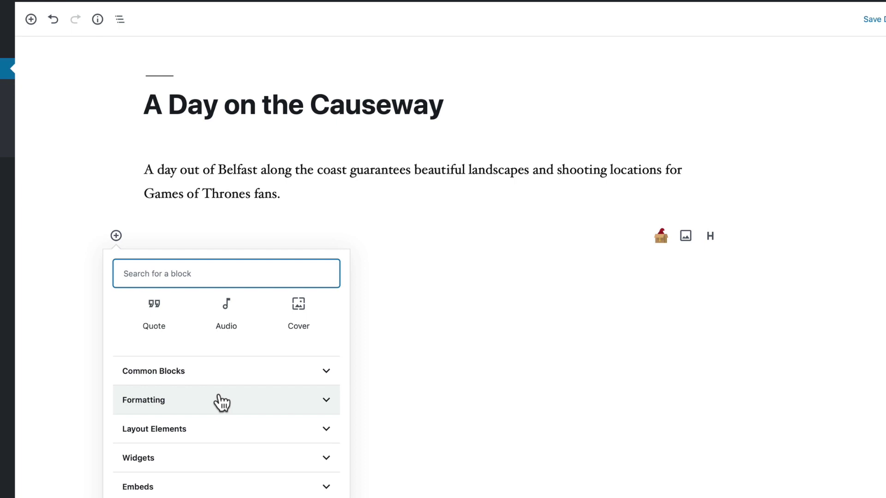
pyautogui.click(215, 391)
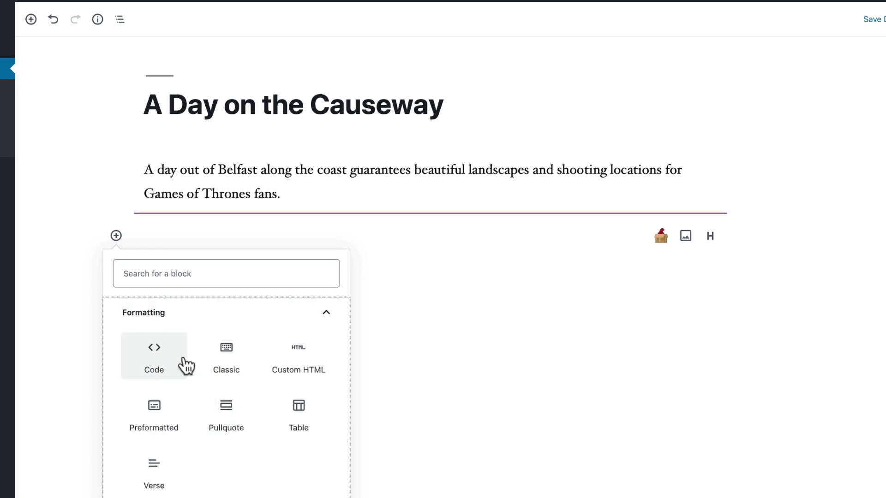
pyautogui.click(230, 362)
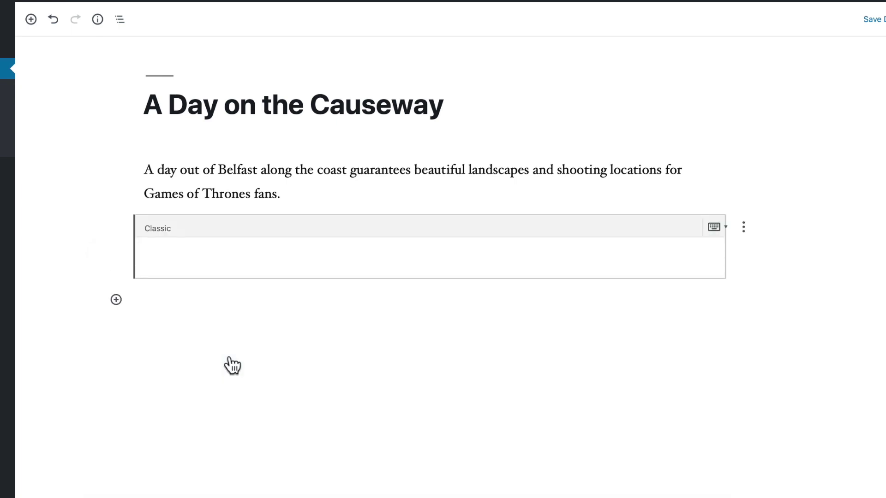
pyautogui.click(472, 225)
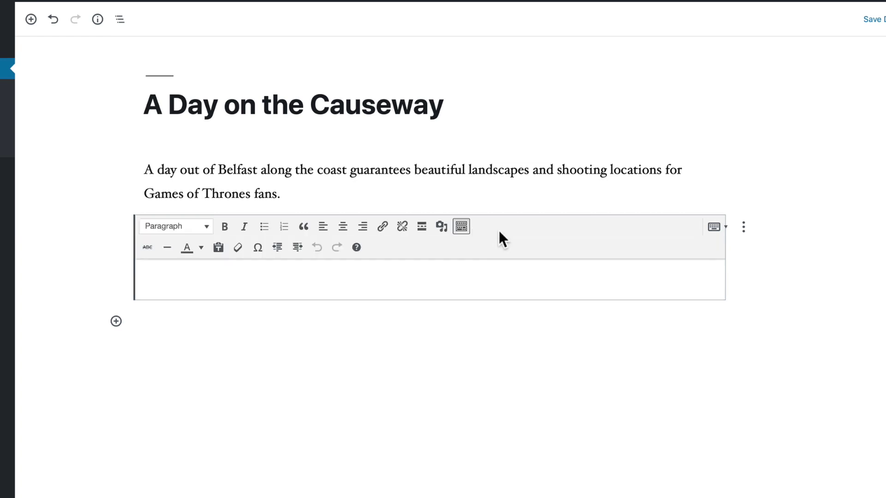
# Insert WordPress.ggpkg from the Media Library into the Classic block as [ggpkg id=373].
pyautogui.click(441, 231)
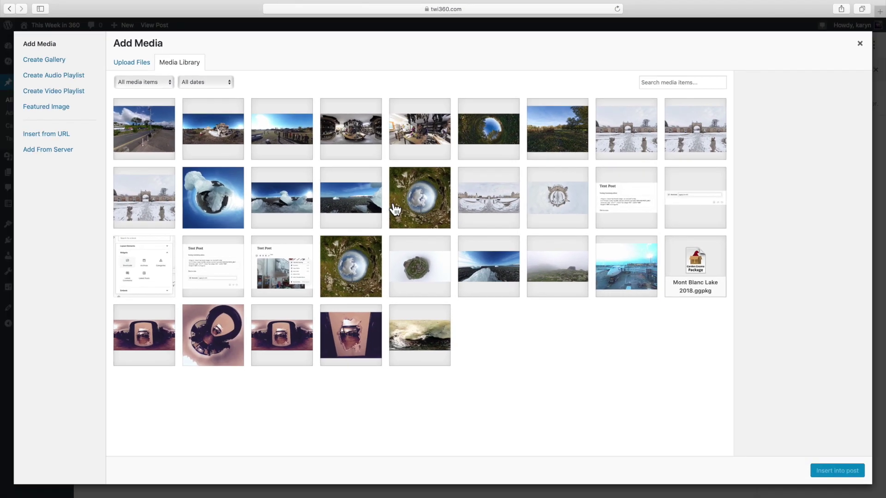
pyautogui.click(146, 129)
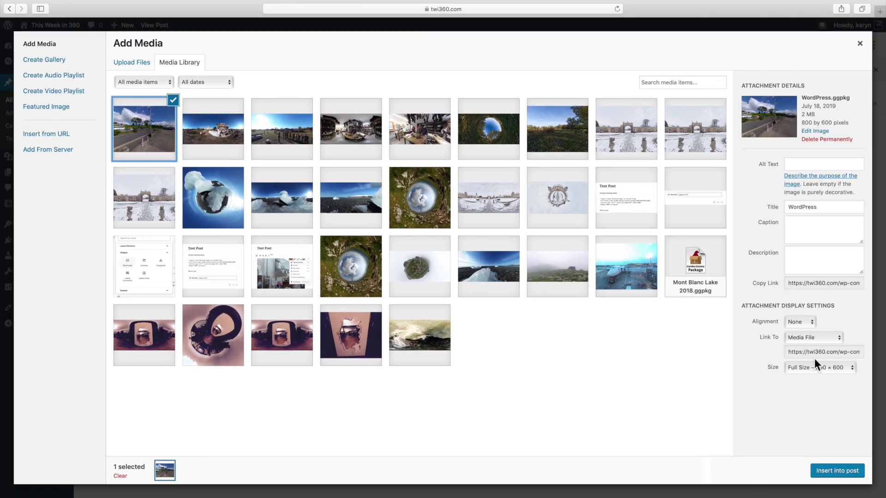
pyautogui.click(858, 468)
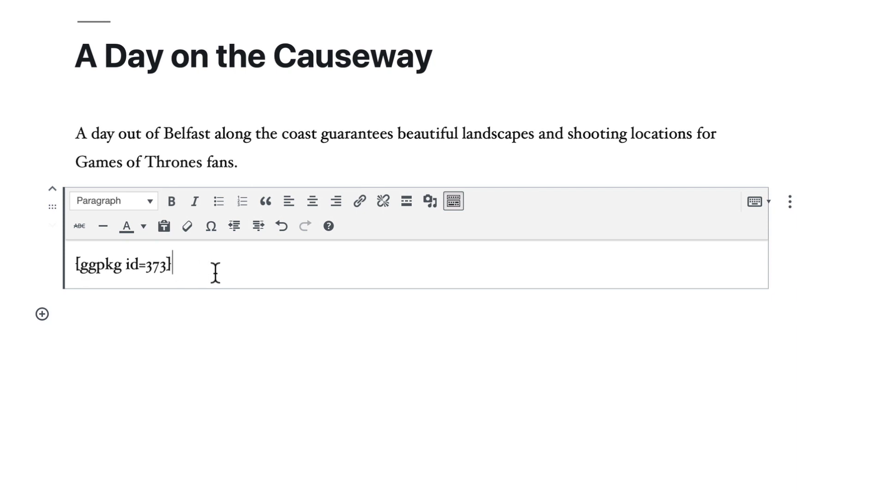
# Paste start_view='38/-.70/88' width='100%' height='400px' before the shortcode's closing bracket.
pyautogui.press('Left')
pyautogui.write("start_view='38/-.70/88' width='100%' height='400px'")
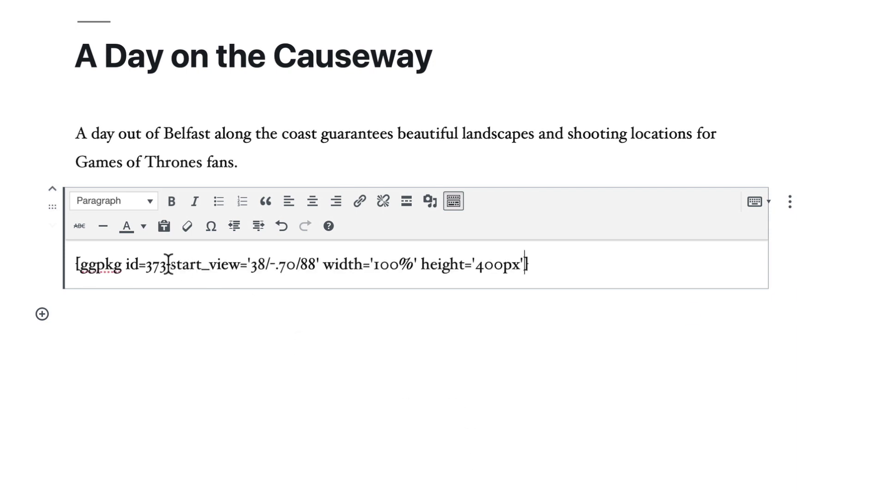
pyautogui.moveTo(170, 264); pyautogui.dragTo(316, 266)
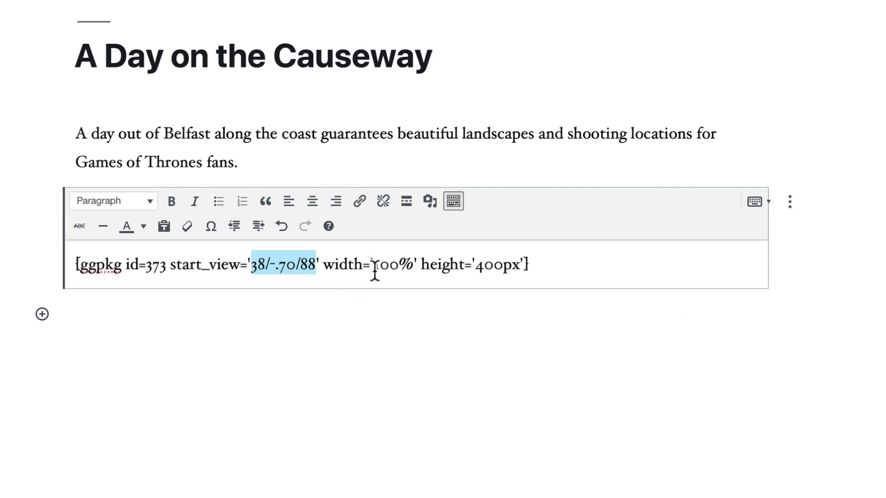
pyautogui.moveTo(323, 264); pyautogui.dragTo(520, 275)
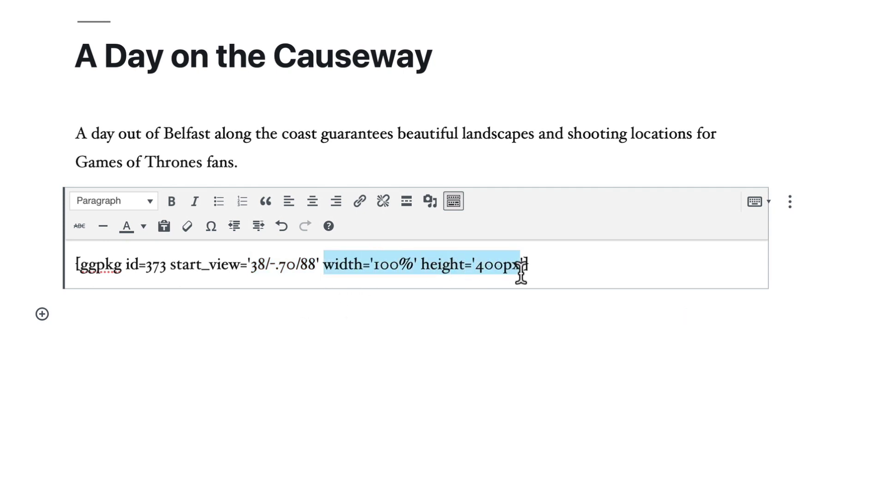
pyautogui.click(616, 279)
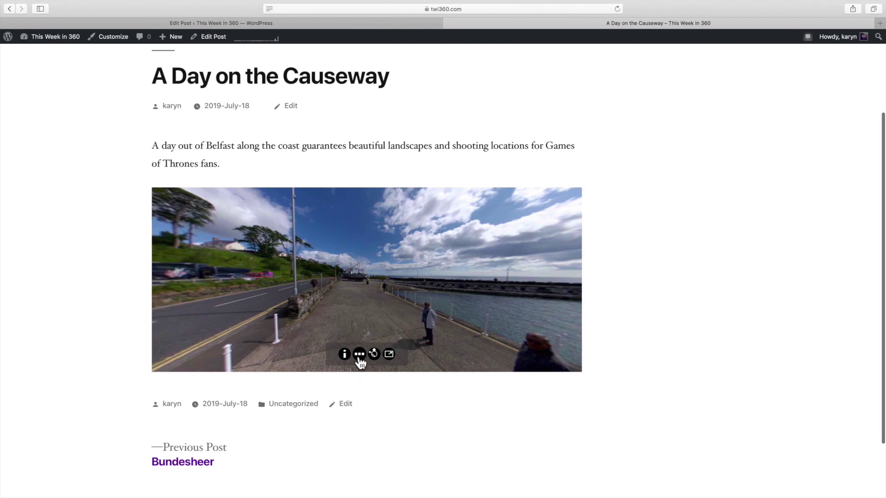
# In the live post's tour, switch to the second scene and turn to face the white cottages.
pyautogui.click(360, 355)
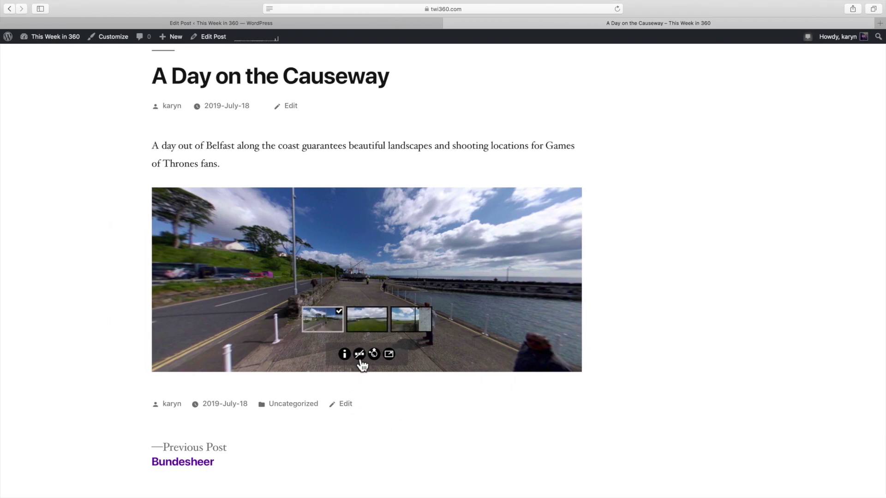
pyautogui.click(364, 320)
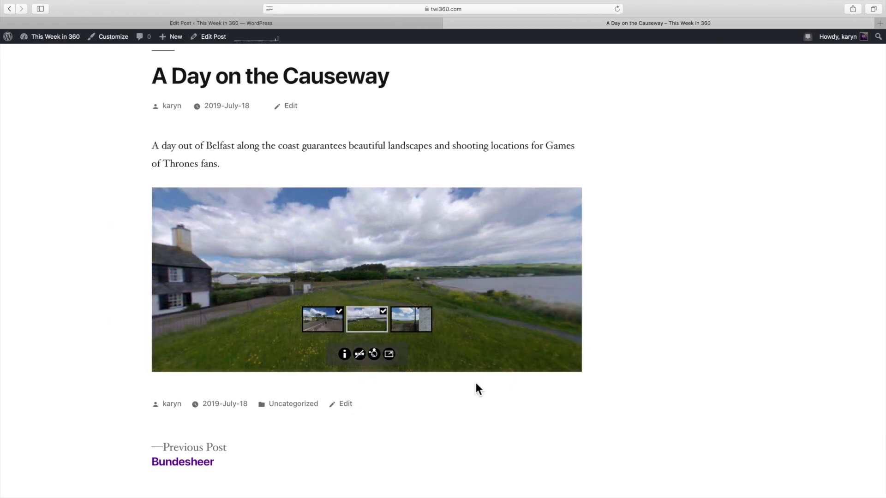
pyautogui.moveTo(275, 302); pyautogui.dragTo(419, 300)
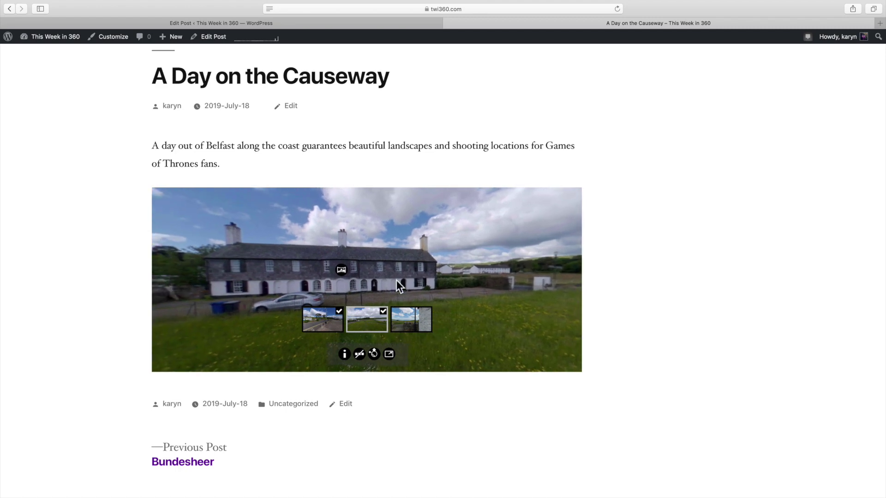